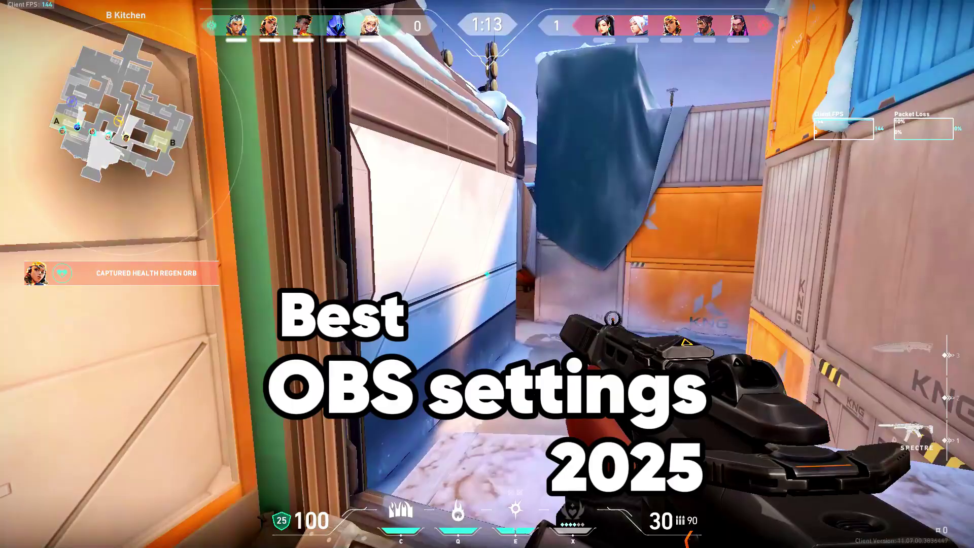
Step: Move the player from B Kitchen to B Orange and fire down the corridor
{"action": "key", "text": "w"}
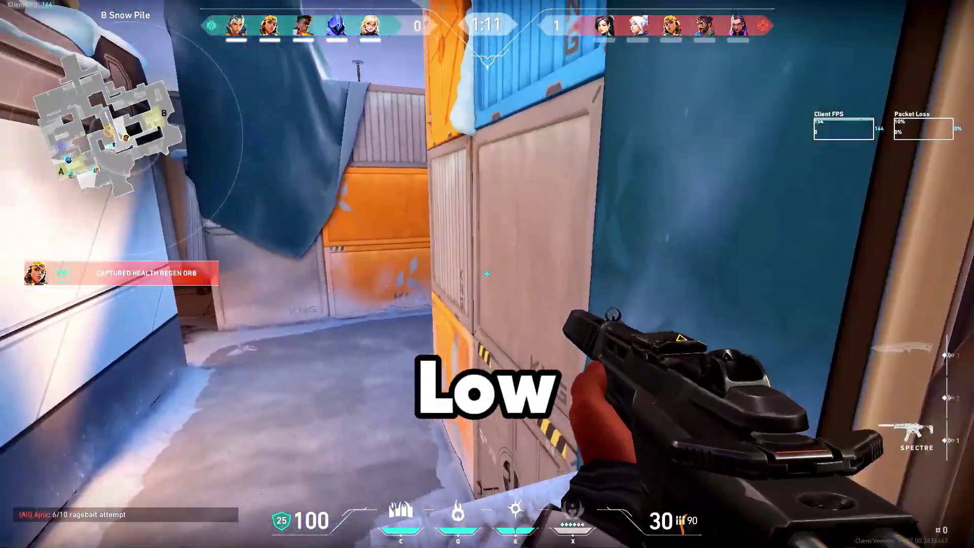
{"action": "key", "text": "z"}
{"action": "key", "text": "w"}
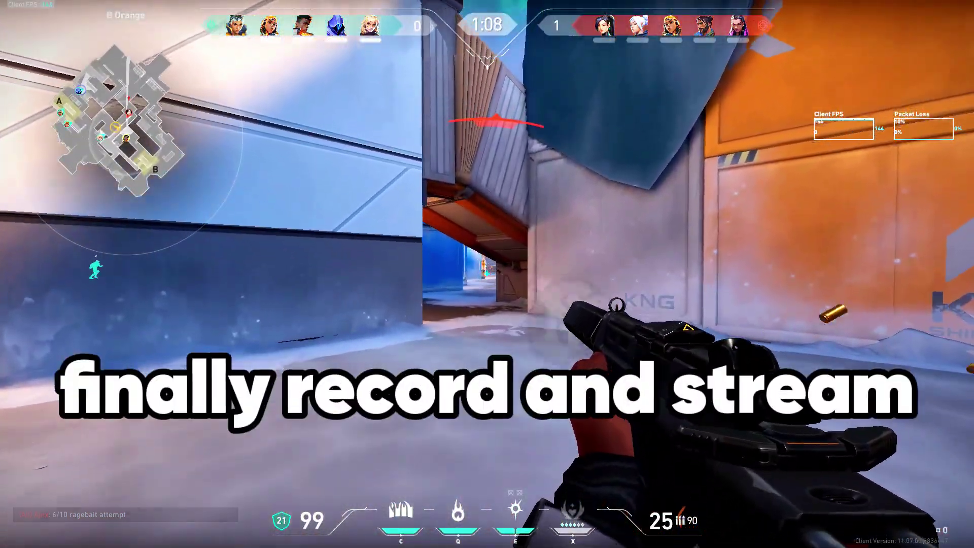
{"action": "left_click", "coordinate": [487, 273]}
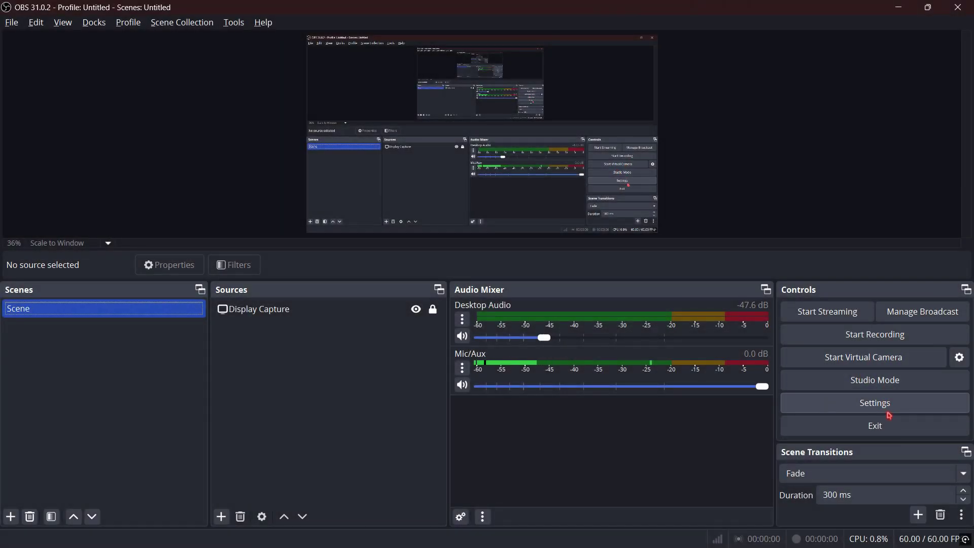
Step: Set the Base (canvas) resolution to 1920x1080 on the Video settings page
{"action": "left_click", "coordinate": [875, 412]}
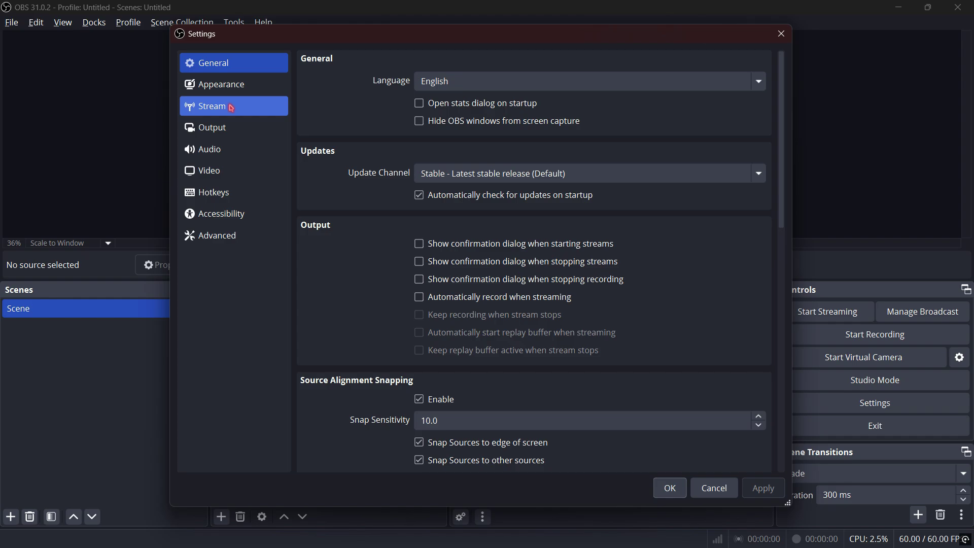
{"action": "left_click", "coordinate": [239, 172]}
{"action": "left_click", "coordinate": [700, 80]}
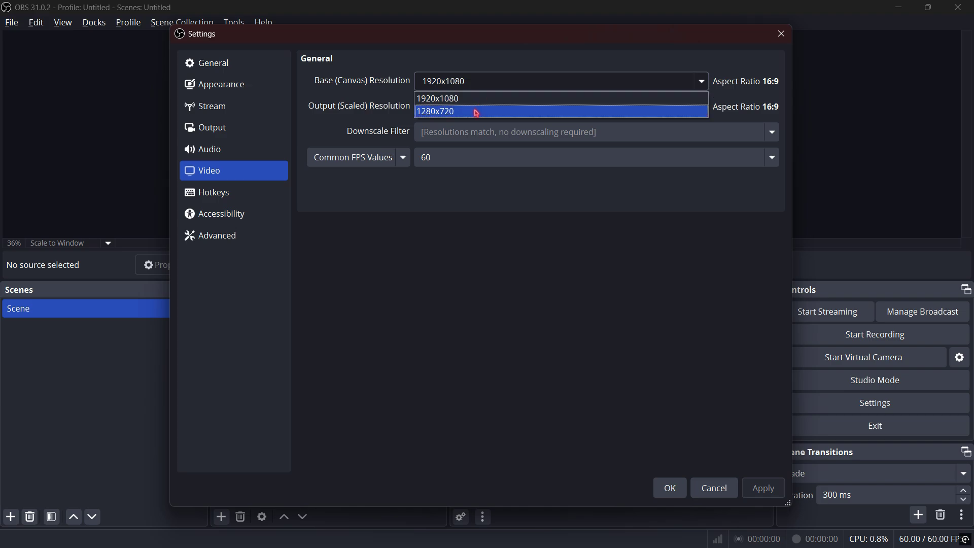
{"action": "left_click", "coordinate": [476, 112]}
{"action": "left_click", "coordinate": [705, 82]}
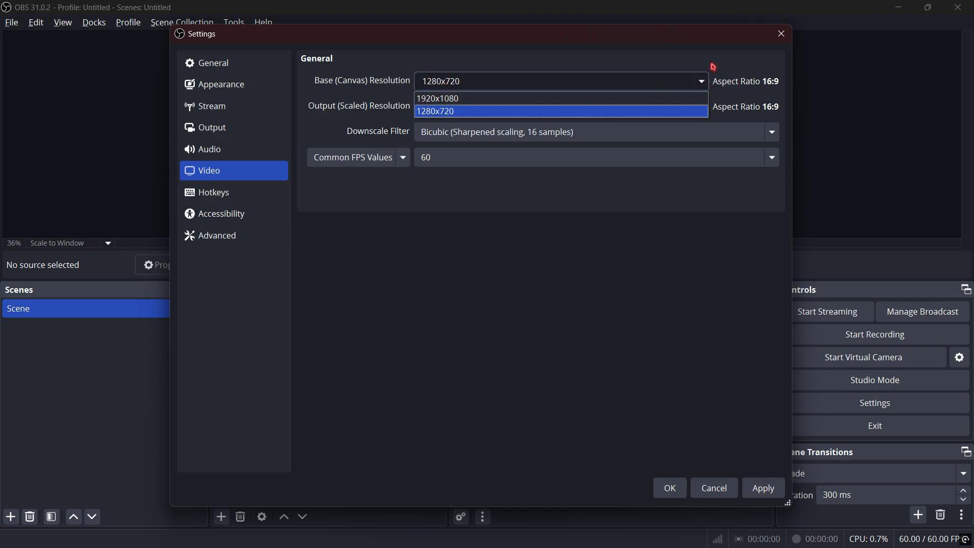
{"action": "left_click", "coordinate": [465, 98]}
Step: Set Common FPS Values to 60
{"action": "left_click", "coordinate": [558, 158]}
{"action": "left_click", "coordinate": [448, 289]}
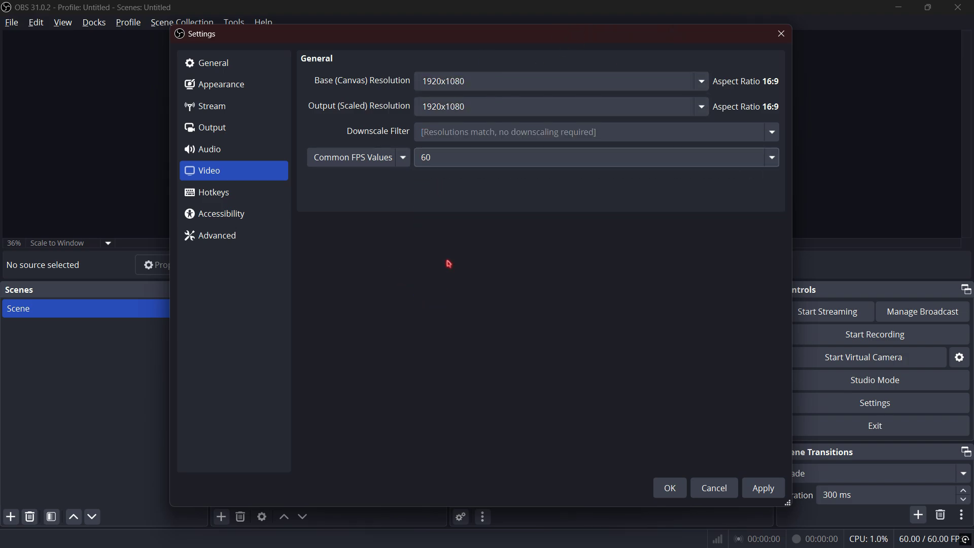
{"action": "left_click", "coordinate": [437, 160]}
{"action": "left_click", "coordinate": [468, 237]}
{"action": "left_click", "coordinate": [452, 163]}
{"action": "left_click", "coordinate": [446, 288]}
Step: Switch the Output Mode to Advanced
{"action": "left_click", "coordinate": [236, 137]}
{"action": "left_click", "coordinate": [457, 65]}
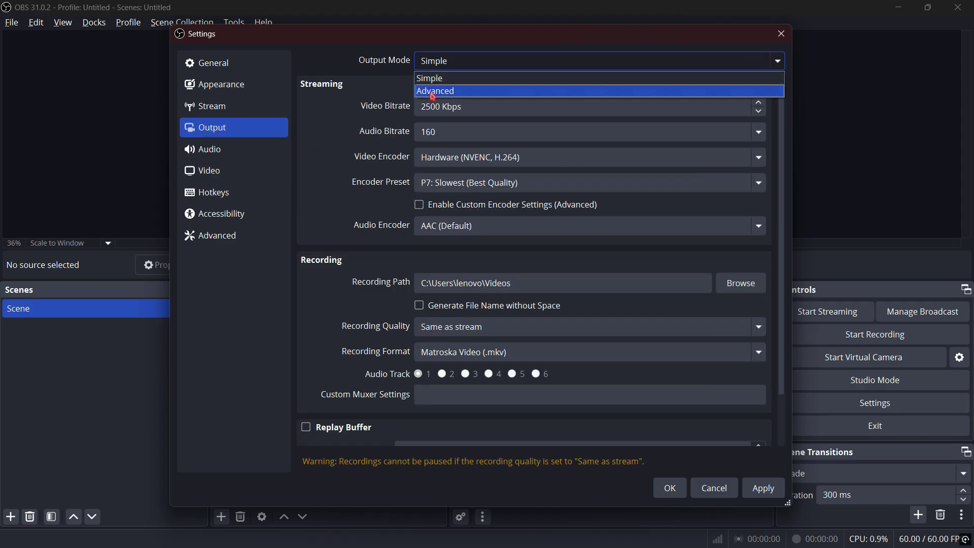
{"action": "left_click", "coordinate": [451, 89]}
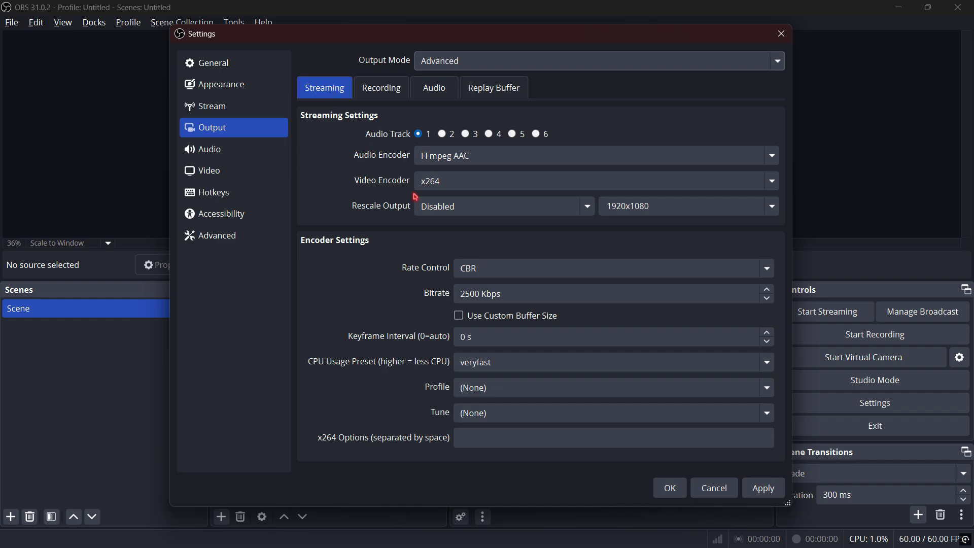
Step: Choose NVIDIA NVENC HEVC as the streaming video encoder
{"action": "left_click", "coordinate": [428, 181]}
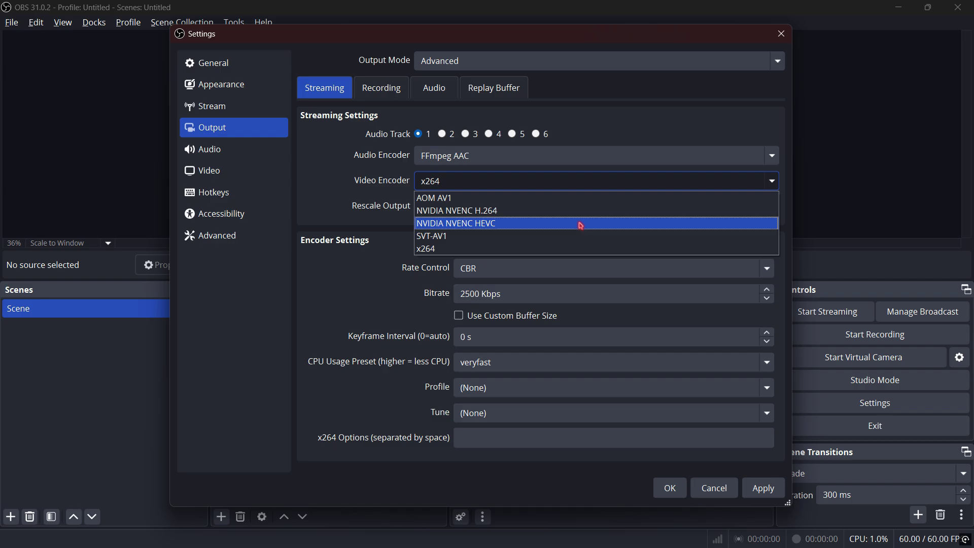
{"action": "left_click", "coordinate": [432, 249]}
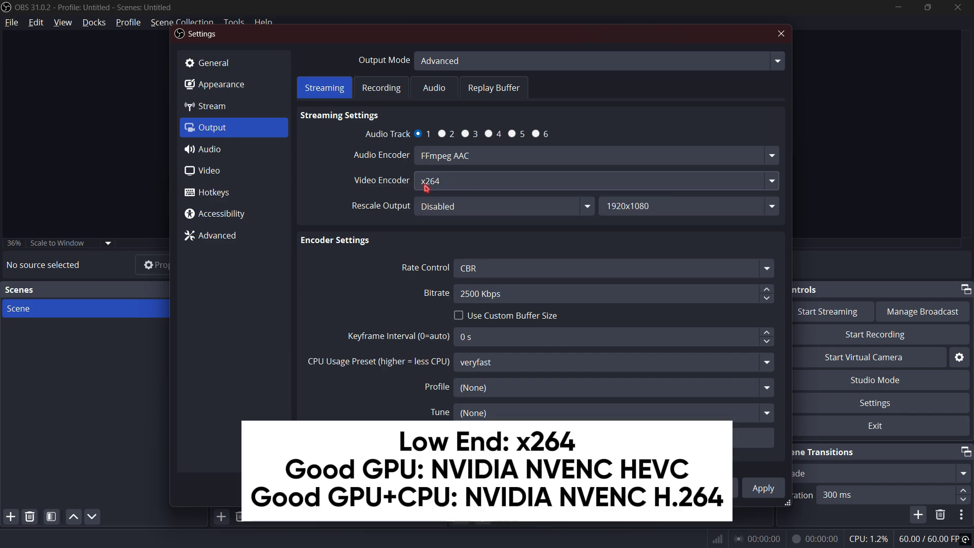
{"action": "left_click", "coordinate": [450, 187]}
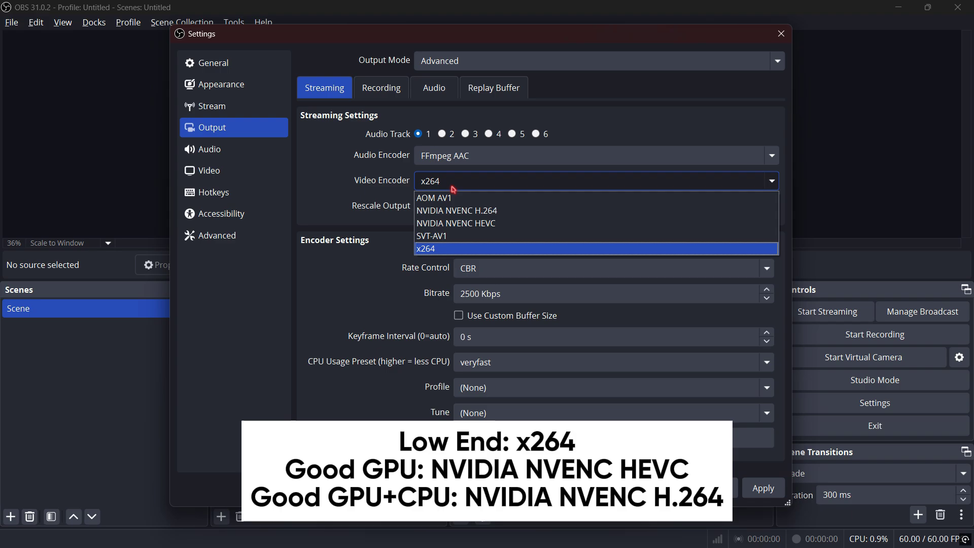
{"action": "left_click", "coordinate": [447, 225]}
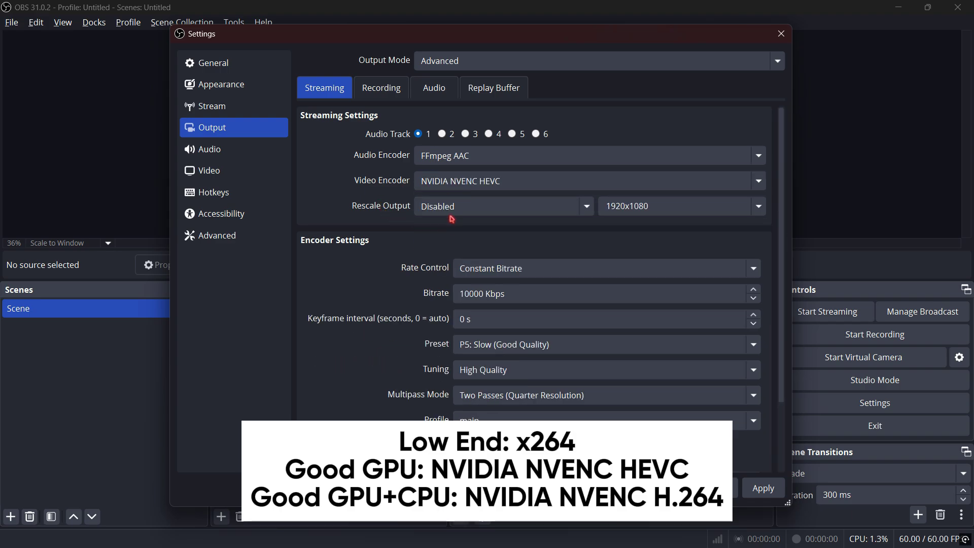
{"action": "left_click", "coordinate": [507, 185]}
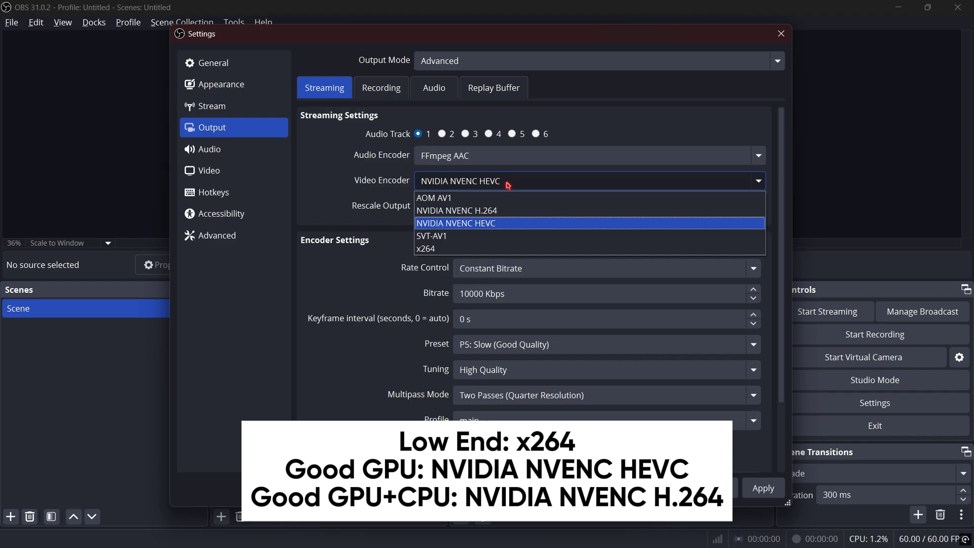
{"action": "left_click", "coordinate": [487, 211]}
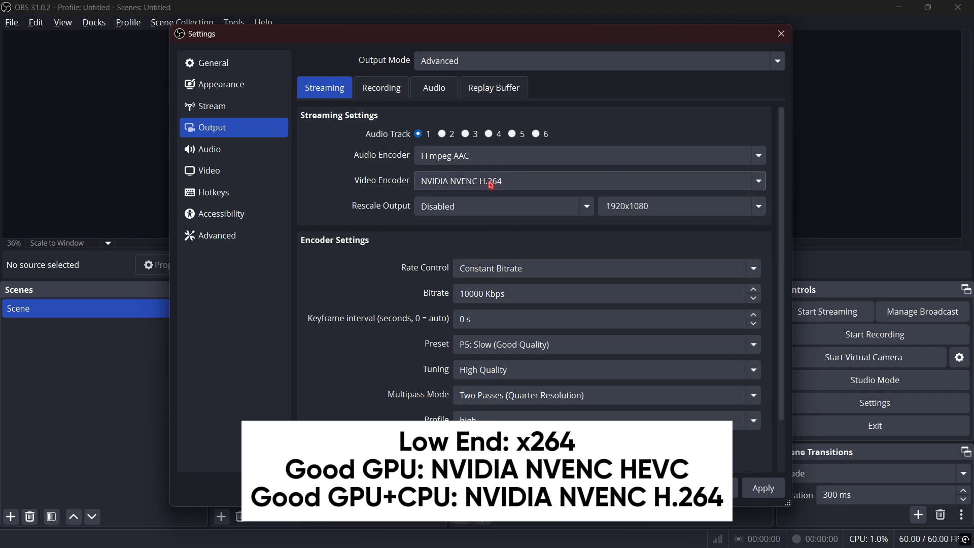
{"action": "left_click", "coordinate": [490, 185]}
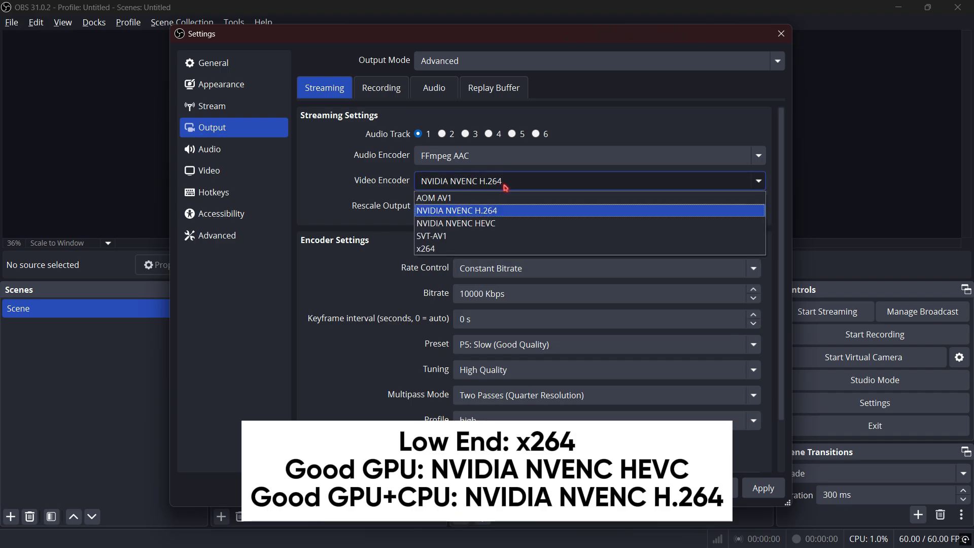
{"action": "left_click", "coordinate": [539, 225]}
Step: Keep Constant Bitrate, enter a 10000 Kbps stream bitrate, and keep the P5: Slow (Good Quality) preset
{"action": "left_click", "coordinate": [508, 270]}
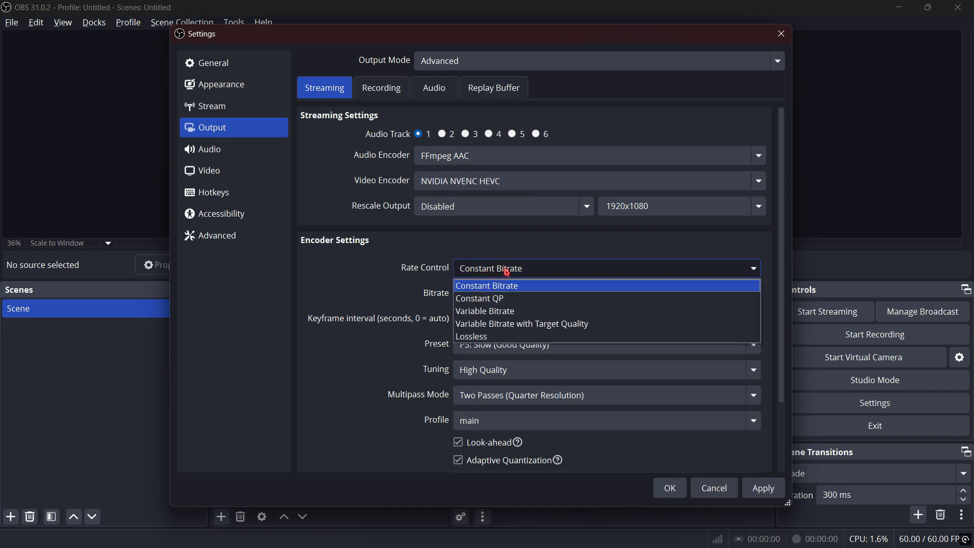
{"action": "left_click", "coordinate": [479, 286]}
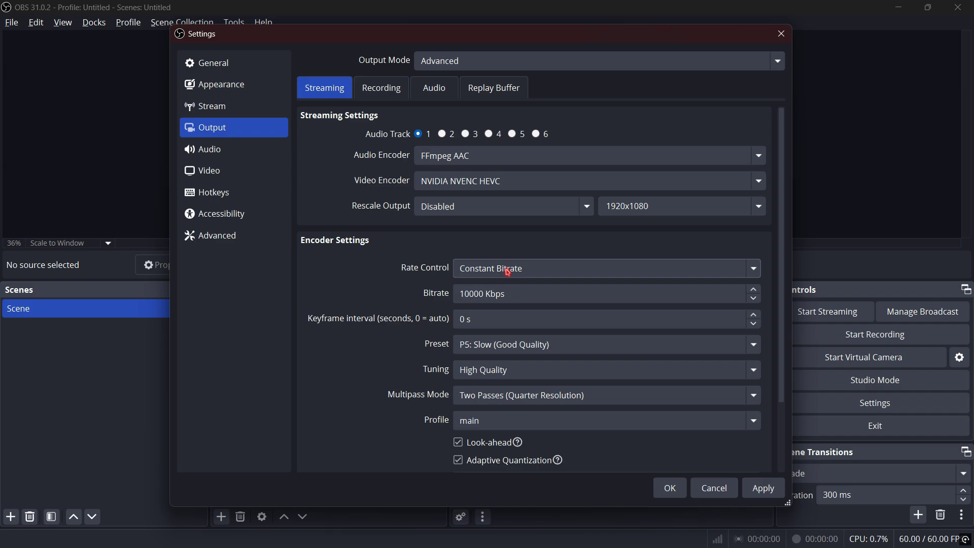
{"action": "left_click_drag", "start_coordinate": [487, 293], "coordinate": [426, 292]}
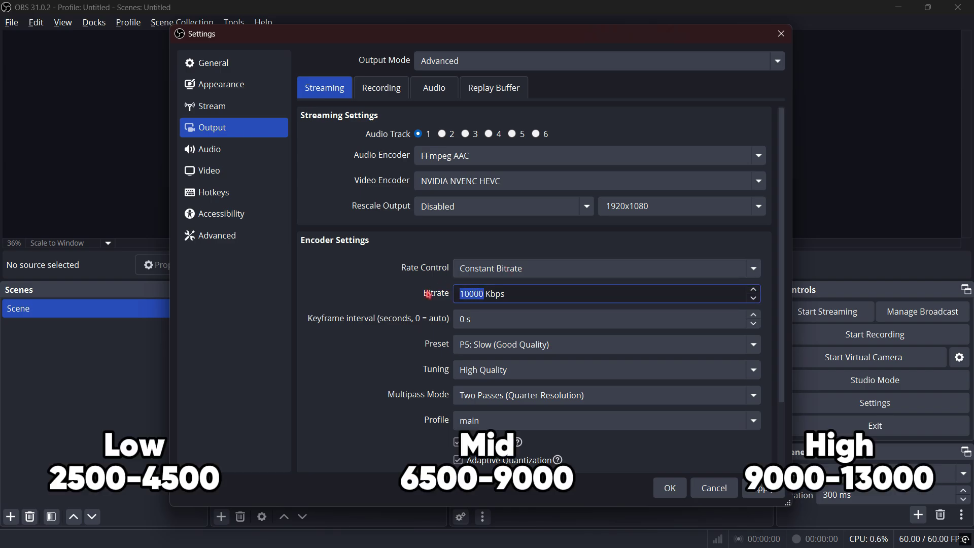
{"action": "type", "text": "2500"}
{"action": "key", "text": "BackSpace"}
{"action": "key", "text": "BackSpace"}
{"action": "key", "text": "BackSpace"}
{"action": "key", "text": "BackSpace"}
{"action": "type", "text": "4500"}
{"action": "key", "text": "BackSpace"}
{"action": "key", "text": "BackSpace"}
{"action": "key", "text": "BackSpace"}
{"action": "key", "text": "BackSpace"}
{"action": "type", "text": "10000"}
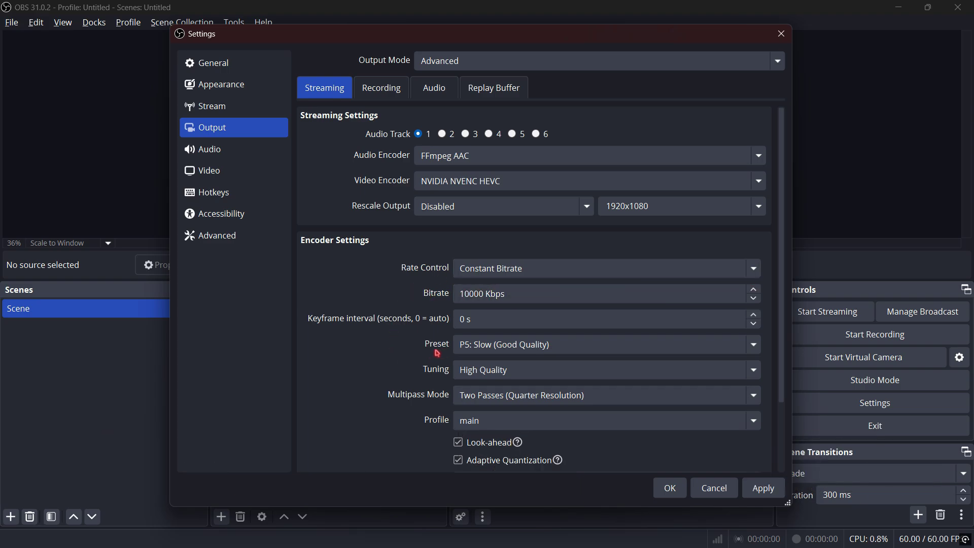
{"action": "left_click", "coordinate": [469, 351]}
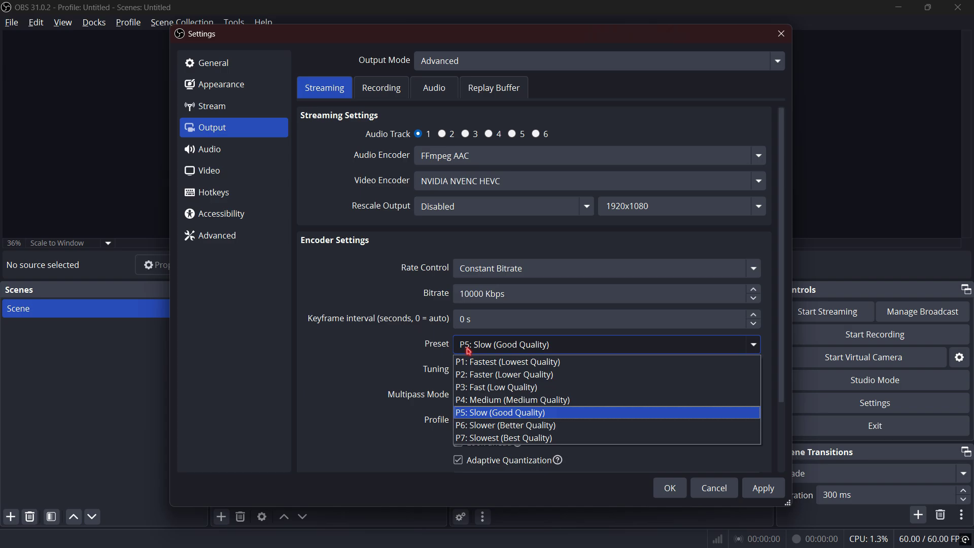
{"action": "left_click", "coordinate": [562, 415]}
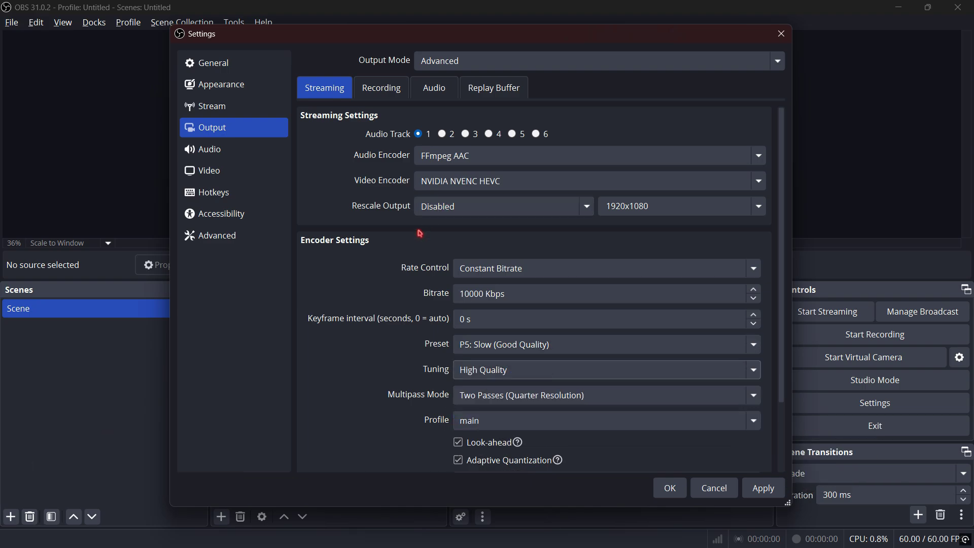
{"action": "left_click", "coordinate": [388, 94]}
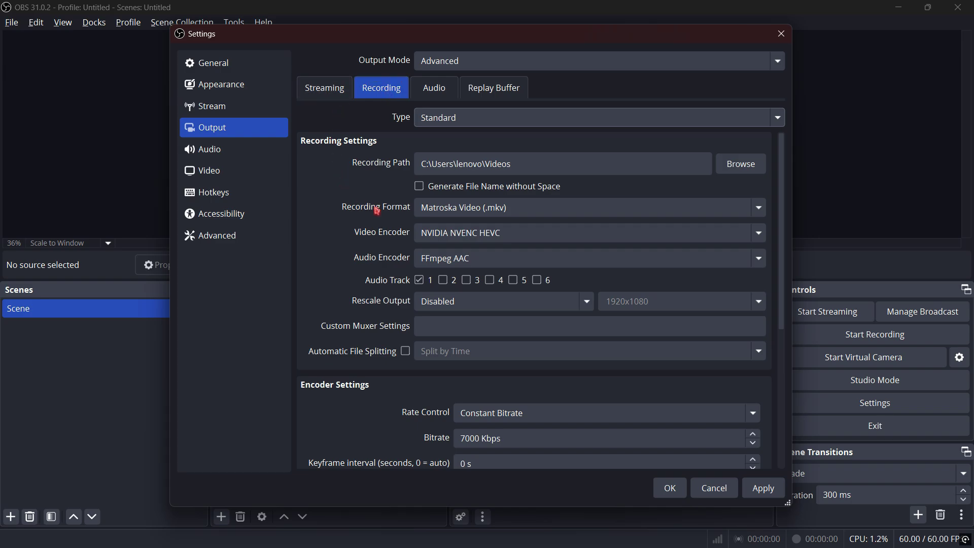
{"action": "left_click", "coordinate": [508, 215]}
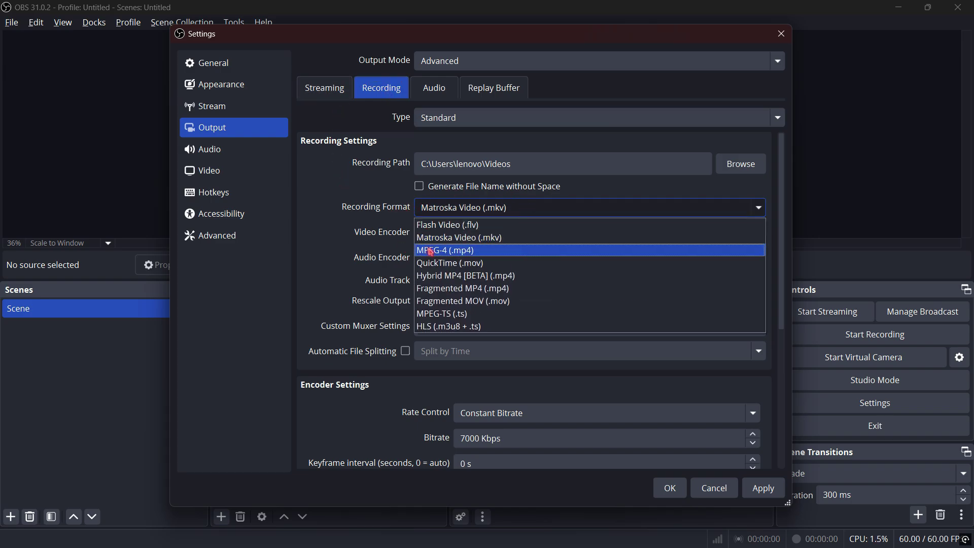
{"action": "left_click", "coordinate": [457, 250]}
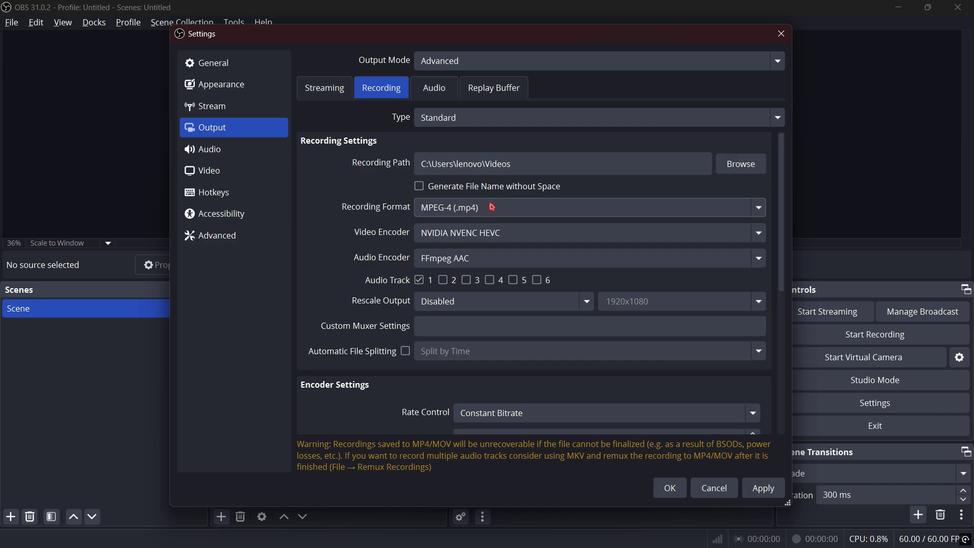
{"action": "left_click", "coordinate": [491, 207]}
{"action": "left_click", "coordinate": [512, 239]}
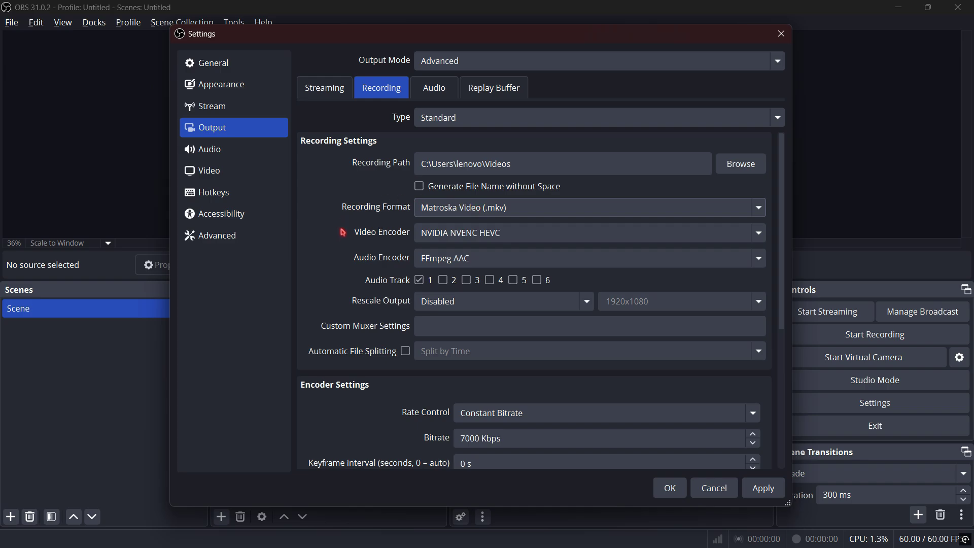
{"action": "left_click", "coordinate": [498, 236]}
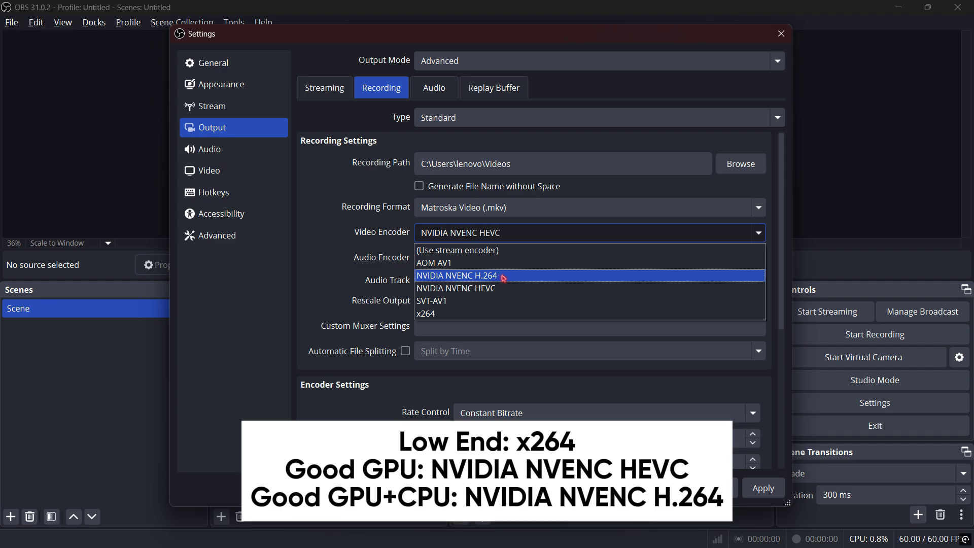
{"action": "left_click", "coordinate": [507, 287]}
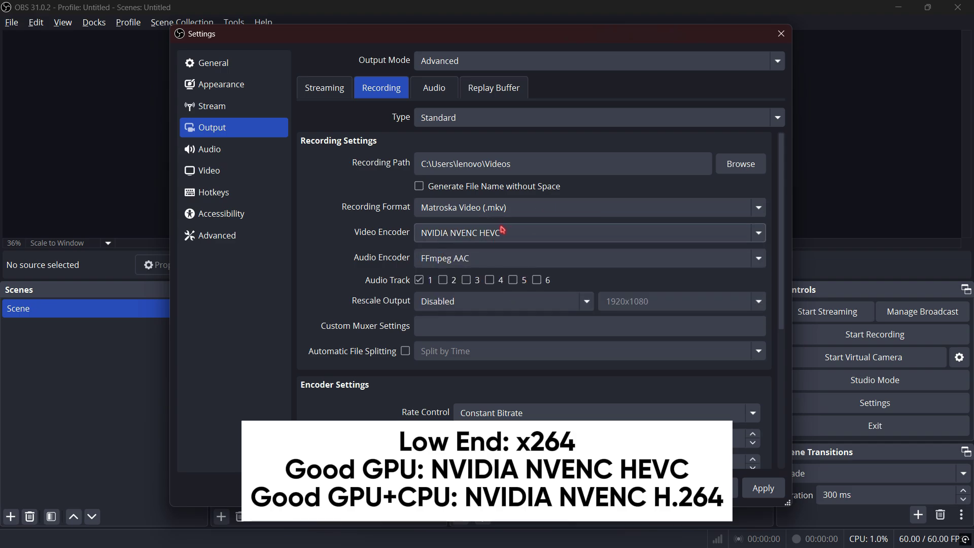
Step: Keep Constant Bitrate rate control and replace the 7000 recording bitrate with 12000 Kbps
{"action": "scroll", "coordinate": [399, 370], "scroll_direction": "down", "scroll_amount": 3}
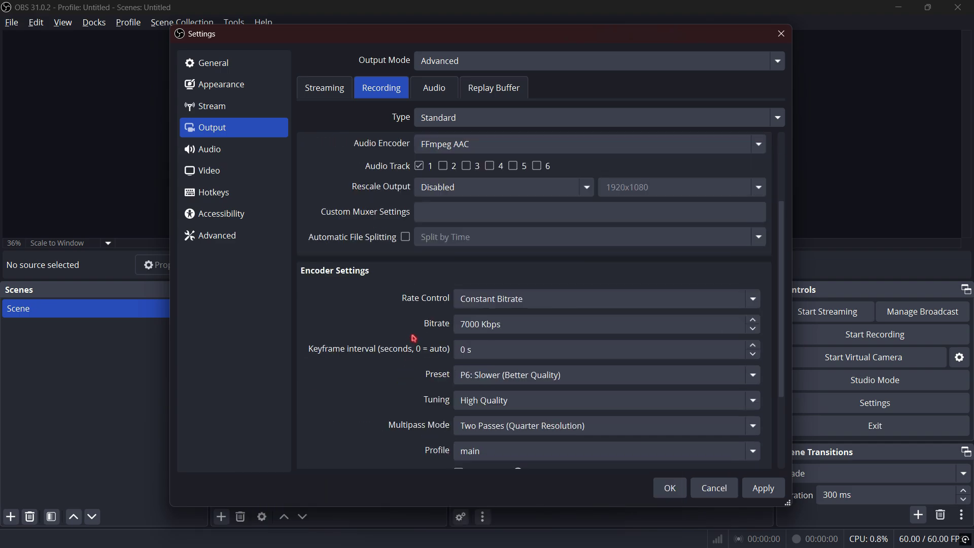
{"action": "left_click", "coordinate": [470, 300]}
{"action": "left_click", "coordinate": [465, 304]}
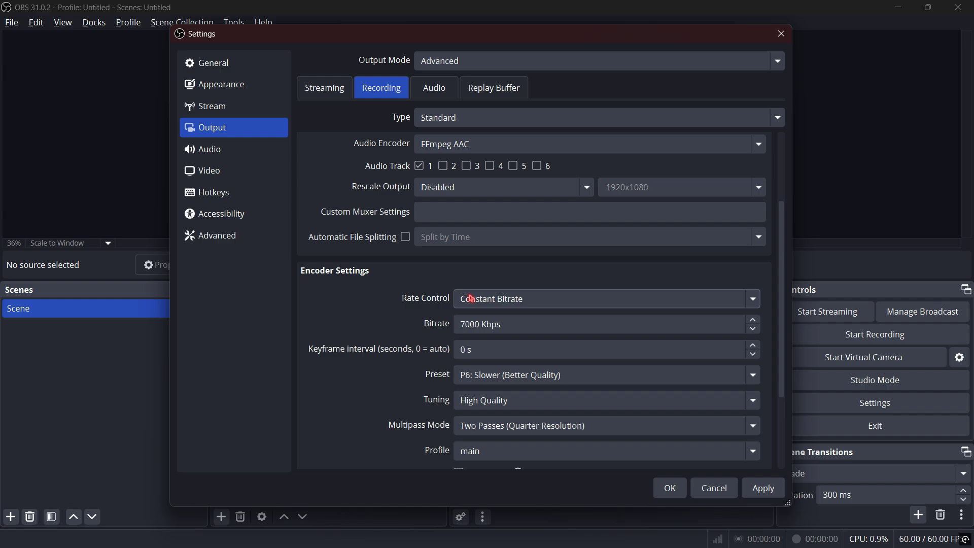
{"action": "left_click", "coordinate": [503, 329]}
{"action": "left_click_drag", "start_coordinate": [480, 324], "coordinate": [441, 322]}
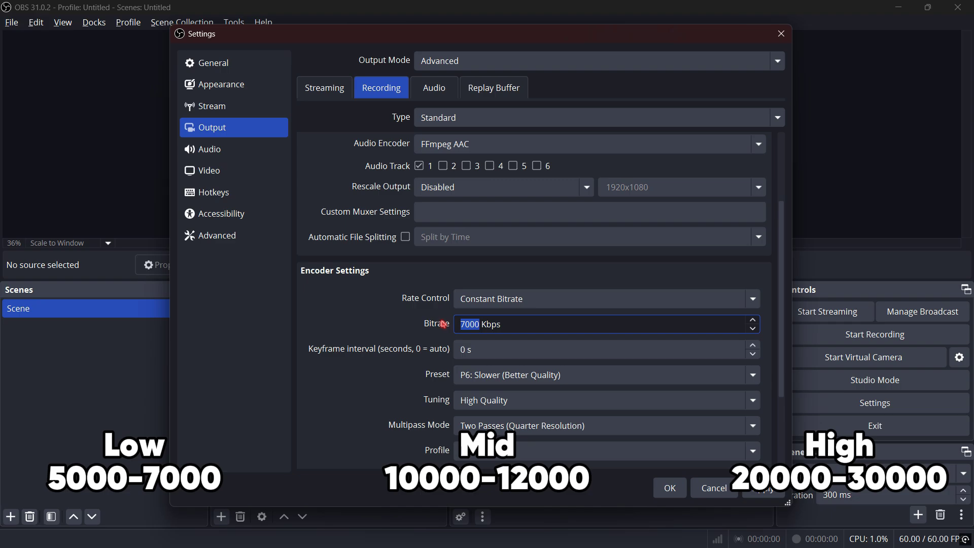
{"action": "type", "text": "12000"}
{"action": "left_click", "coordinate": [384, 316]}
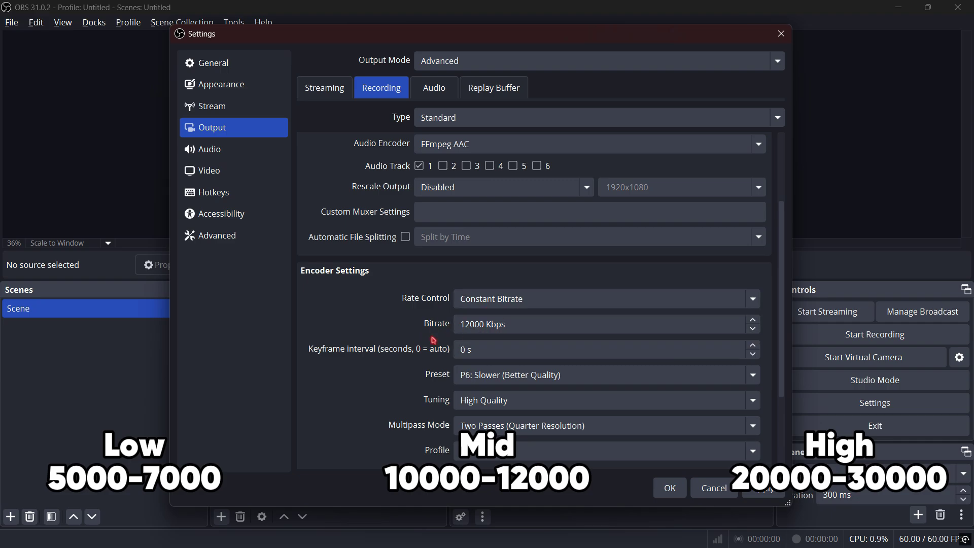
Step: Keep P6: Slower (Better Quality) as the recording encoder preset
{"action": "scroll", "coordinate": [444, 324], "scroll_direction": "down", "scroll_amount": 1}
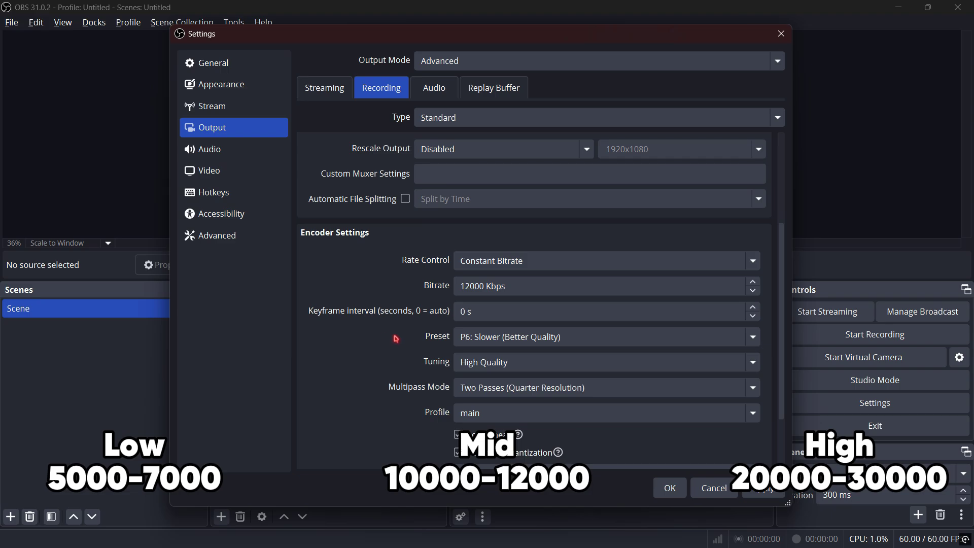
{"action": "left_click", "coordinate": [513, 339]}
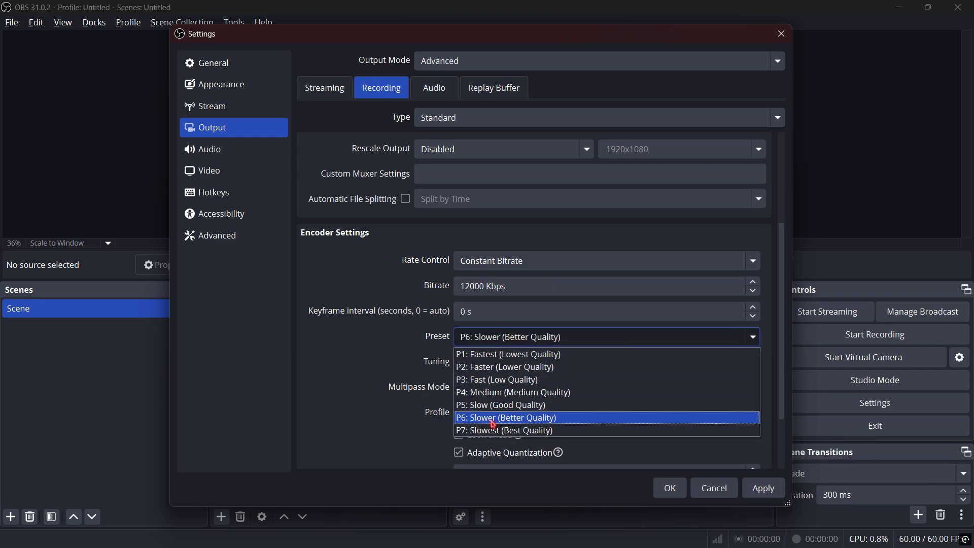
{"action": "left_click", "coordinate": [542, 418]}
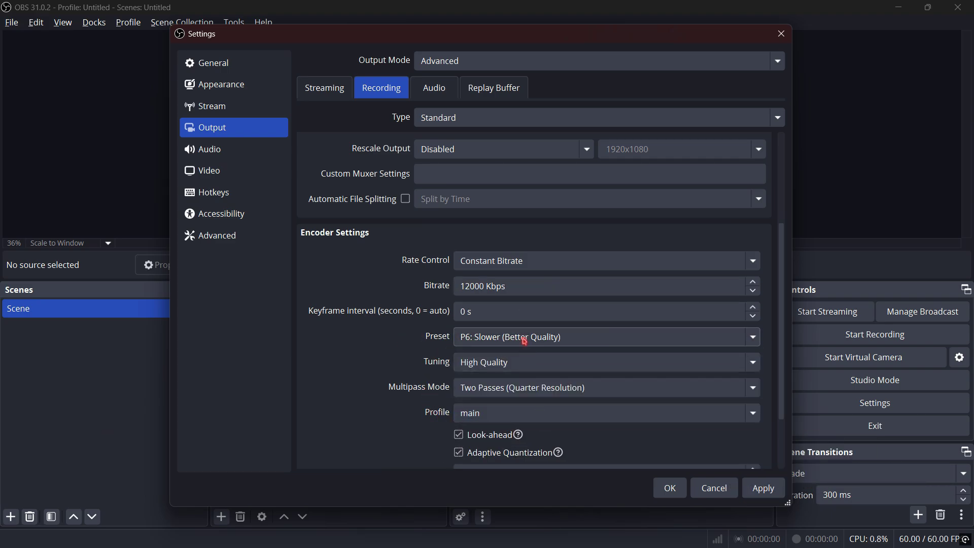
{"action": "left_click", "coordinate": [599, 336]}
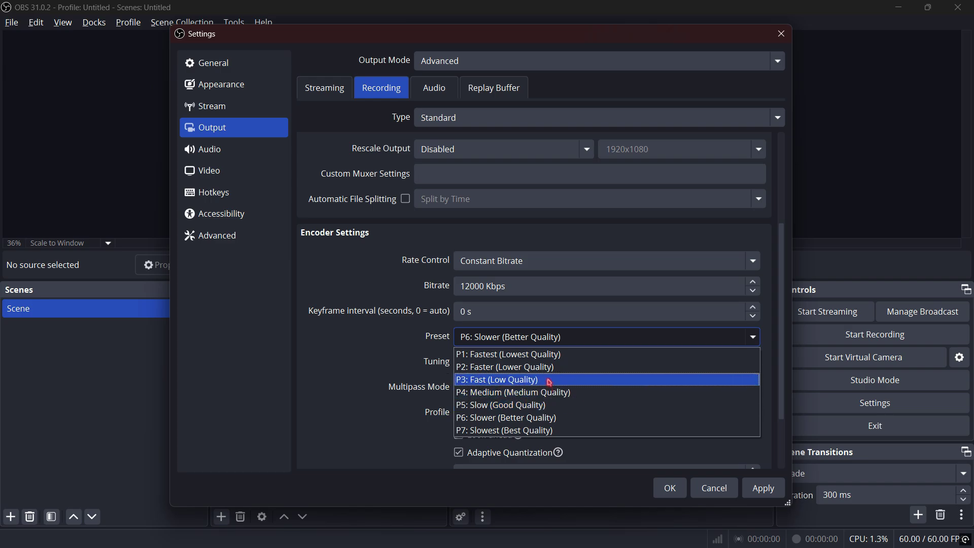
{"action": "left_click", "coordinate": [398, 215]}
Step: Apply the output settings and close Settings with OK
{"action": "scroll", "coordinate": [398, 215], "scroll_direction": "down", "scroll_amount": 1}
{"action": "scroll", "coordinate": [417, 241], "scroll_direction": "down", "scroll_amount": 3}
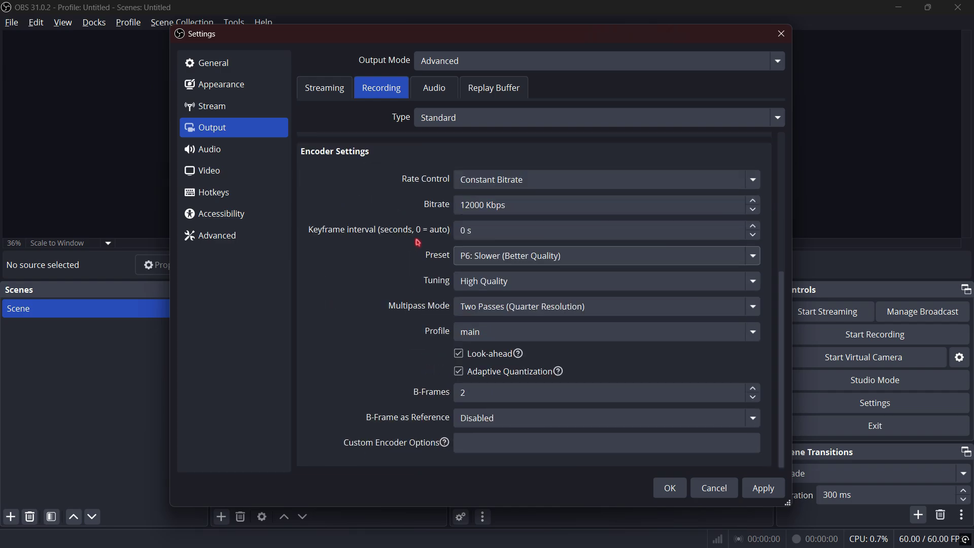
{"action": "left_click", "coordinate": [766, 491]}
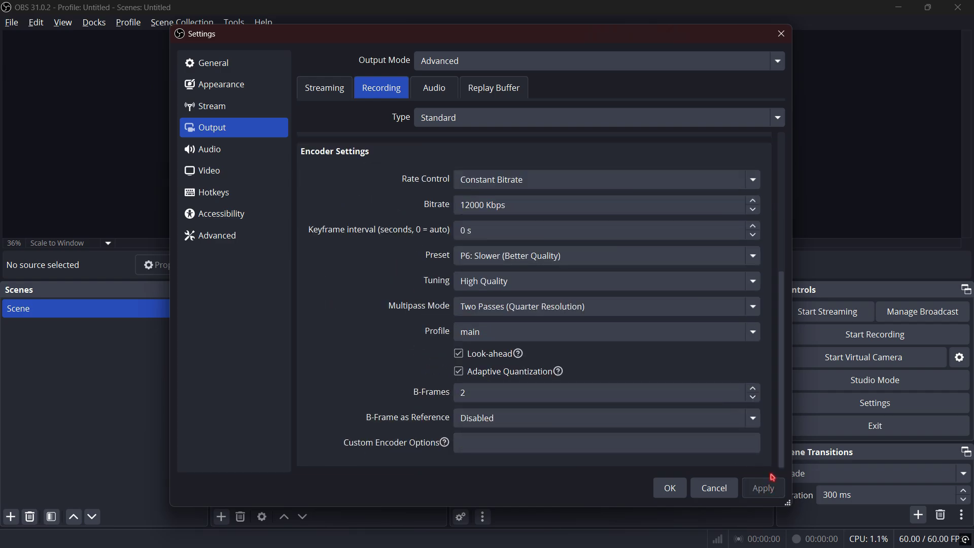
{"action": "left_click", "coordinate": [667, 486]}
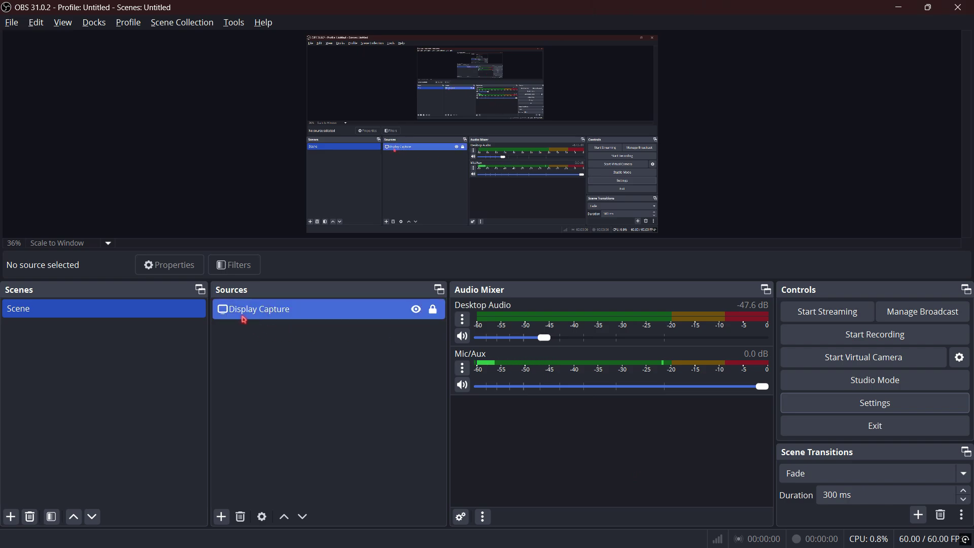
Step: Add a Game Capture source capturing any fullscreen application, then reopen Settings
{"action": "left_click", "coordinate": [314, 345]}
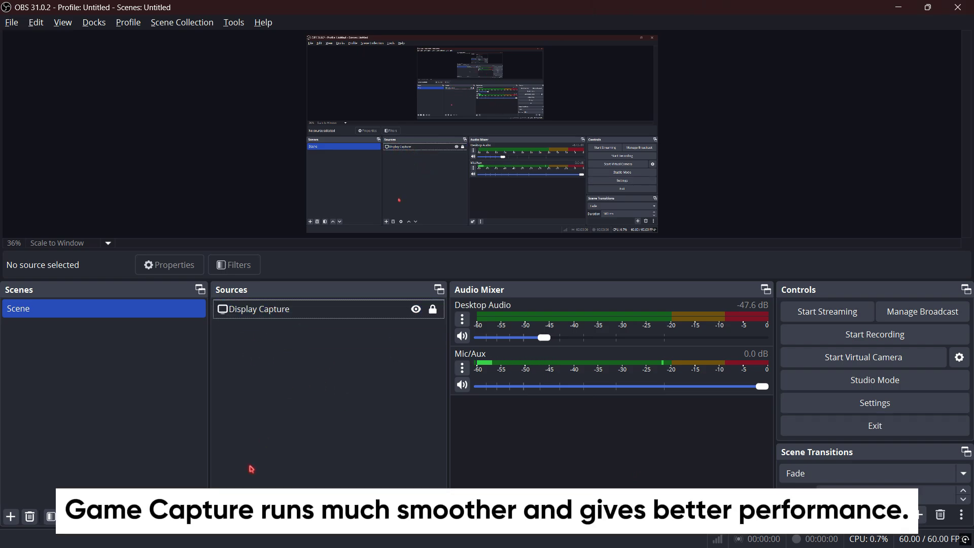
{"action": "left_click", "coordinate": [220, 517]}
{"action": "left_click", "coordinate": [284, 347]}
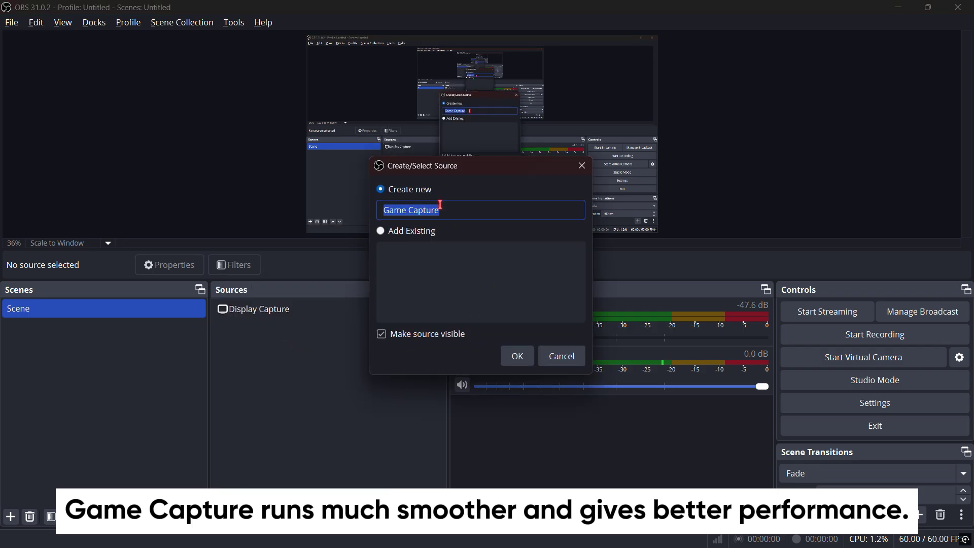
{"action": "left_click", "coordinate": [517, 356]}
{"action": "left_click", "coordinate": [631, 440]}
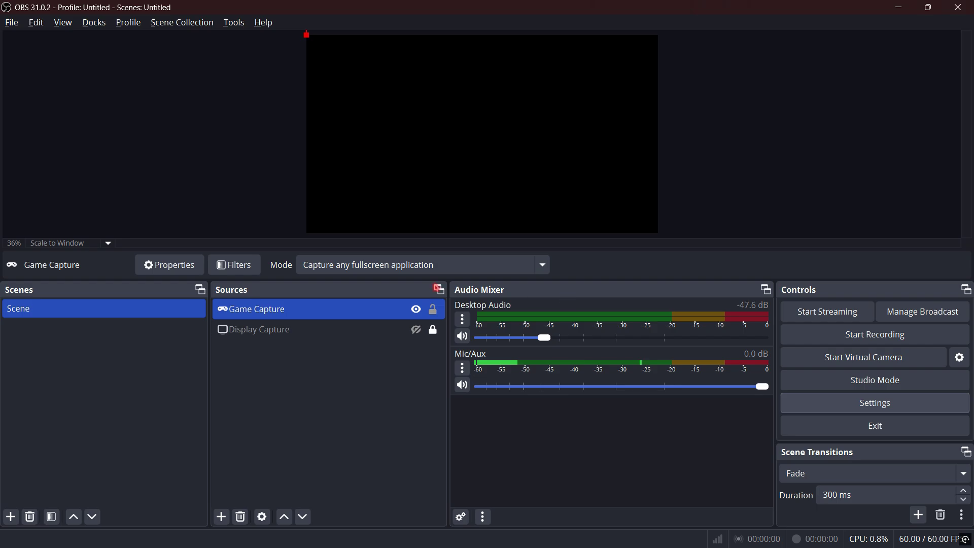
{"action": "left_click", "coordinate": [806, 408]}
Step: Choose Above Normal for Process Priority on the Advanced settings page
{"action": "left_click", "coordinate": [242, 236]}
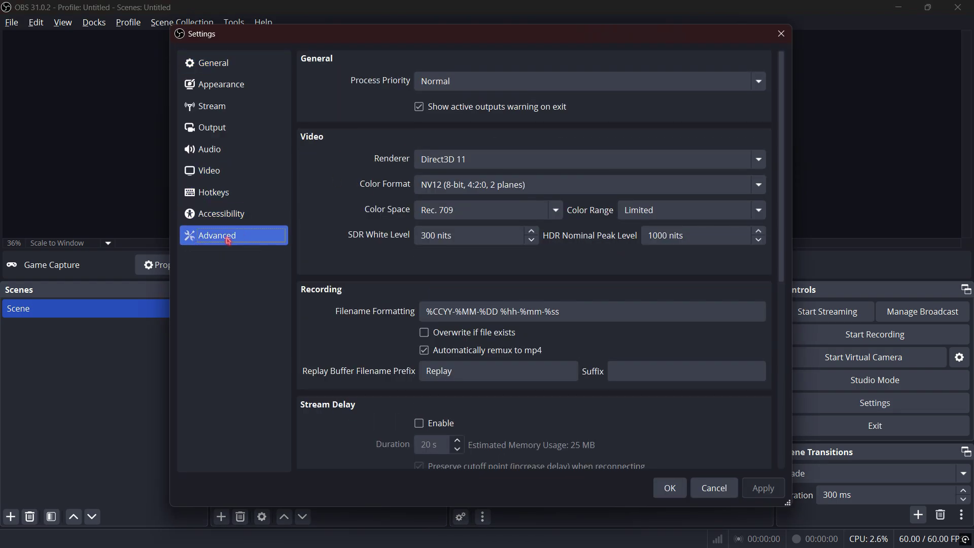
{"action": "left_click", "coordinate": [480, 85]}
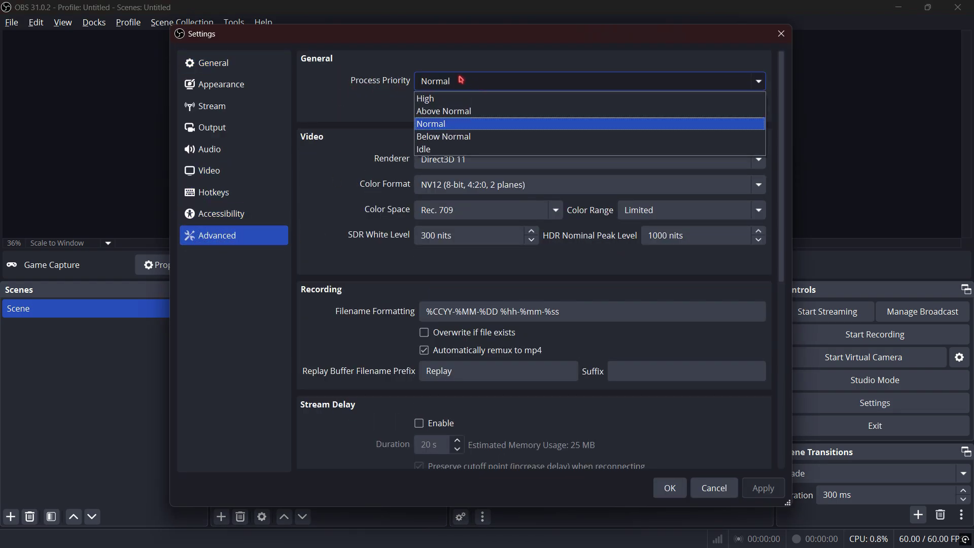
{"action": "left_click", "coordinate": [456, 112]}
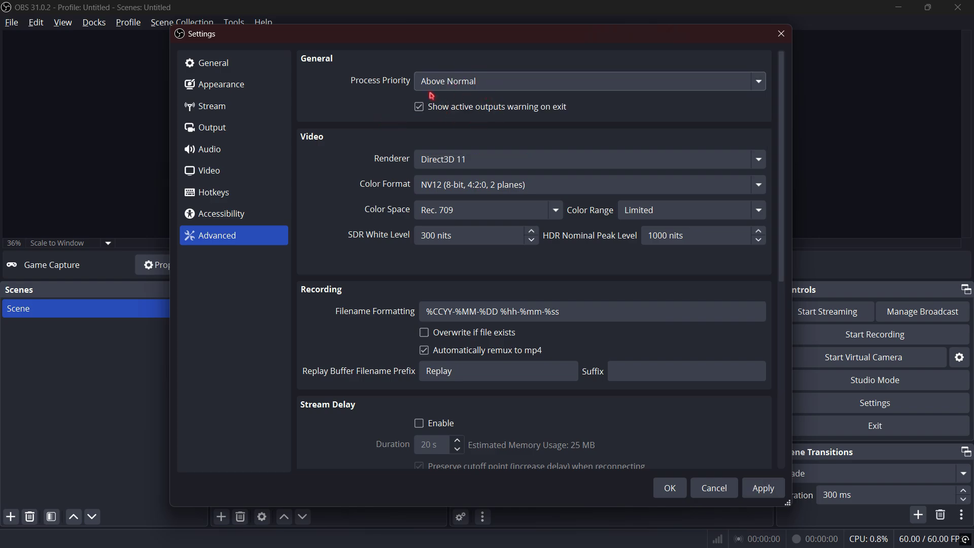
{"action": "left_click", "coordinate": [466, 82]}
{"action": "left_click", "coordinate": [437, 114]}
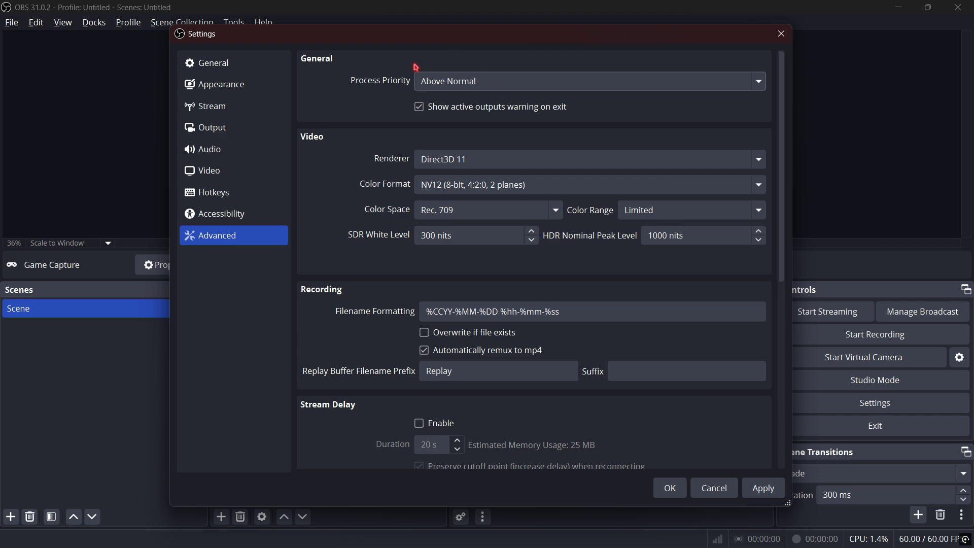